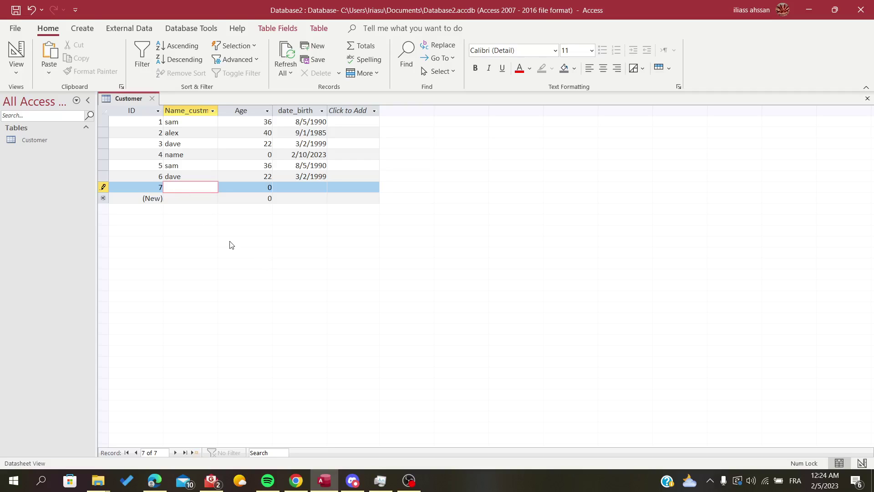
Review the Customer table records, comparing the repeated dave and sam rows and their IDs.
left_click(157, 188)
double_click(160, 187)
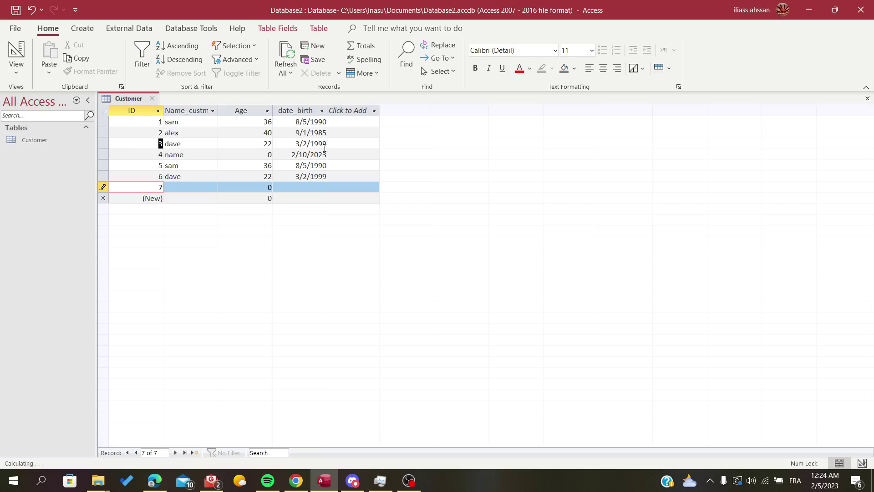
left_click(150, 148)
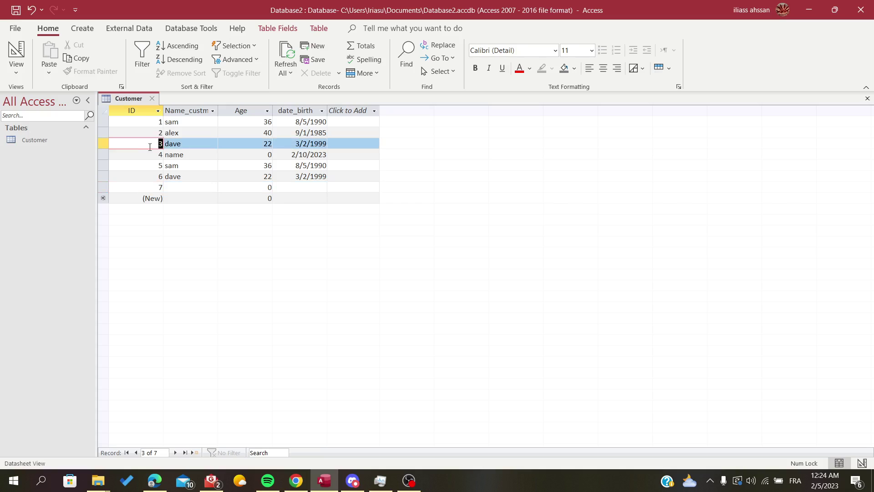
double_click(160, 177)
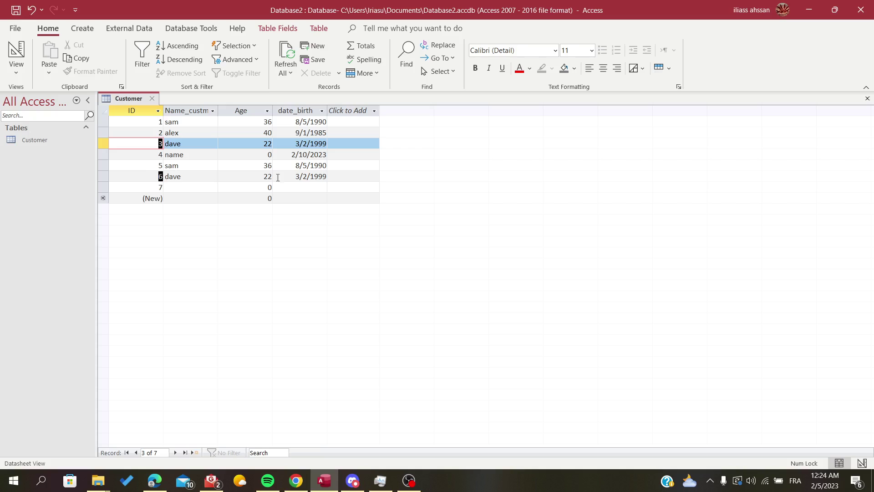
left_click(326, 178)
left_click_drag(161, 130, 159, 123)
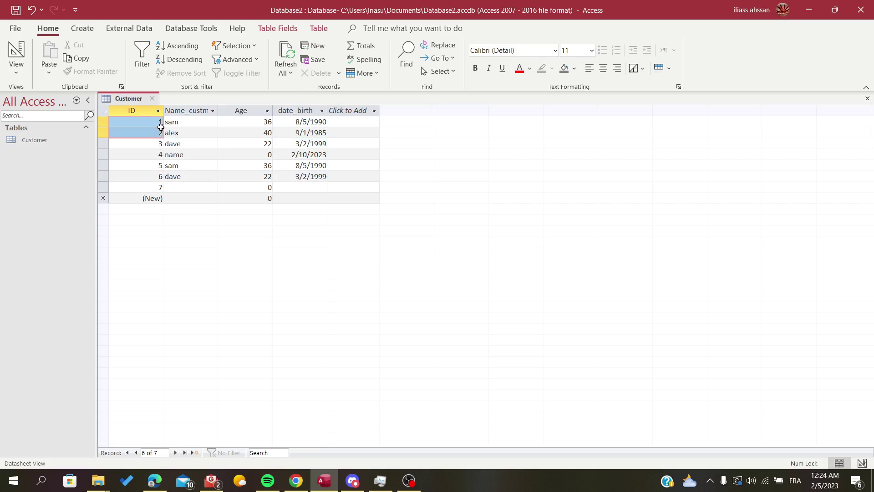
left_click(171, 165)
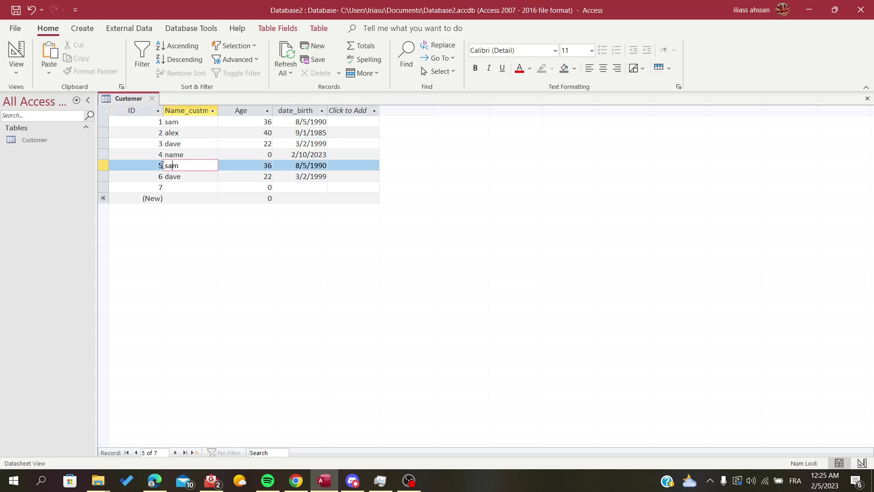
left_click_drag(166, 165, 303, 165)
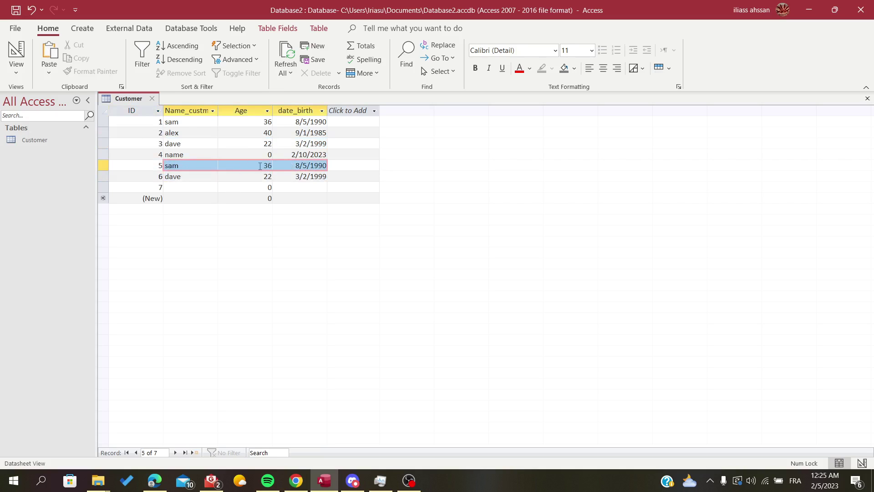
left_click(166, 122)
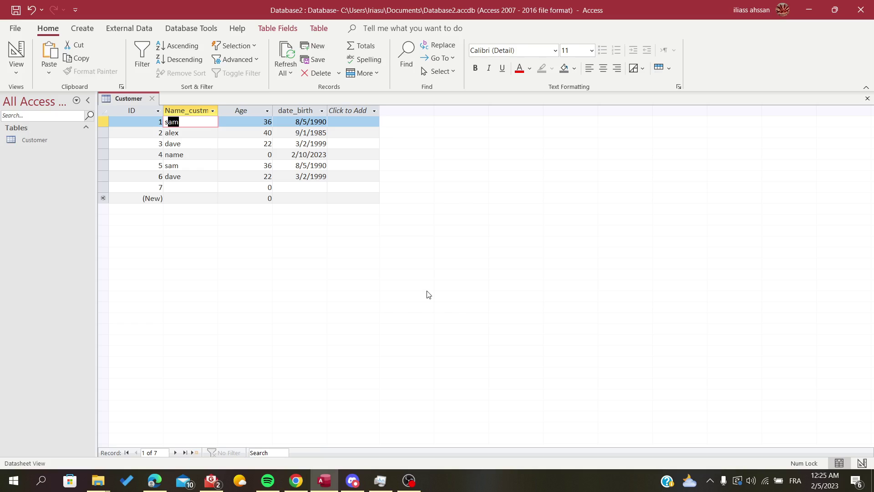
left_click(358, 178)
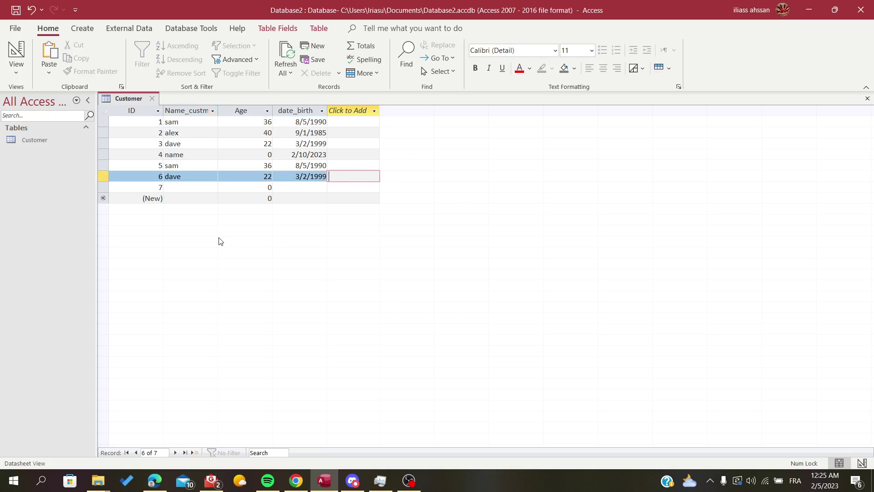
Start the Query Wizard and choose the Find Duplicates Query Wizard.
left_click(83, 28)
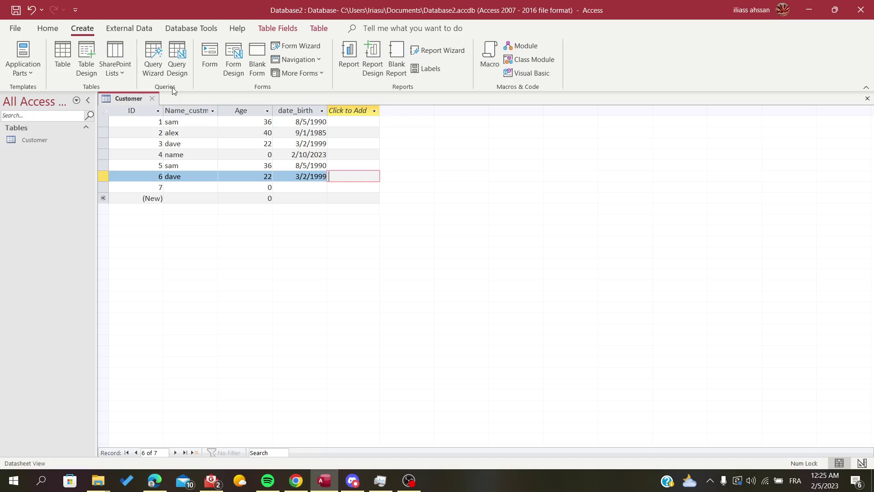
left_click(149, 62)
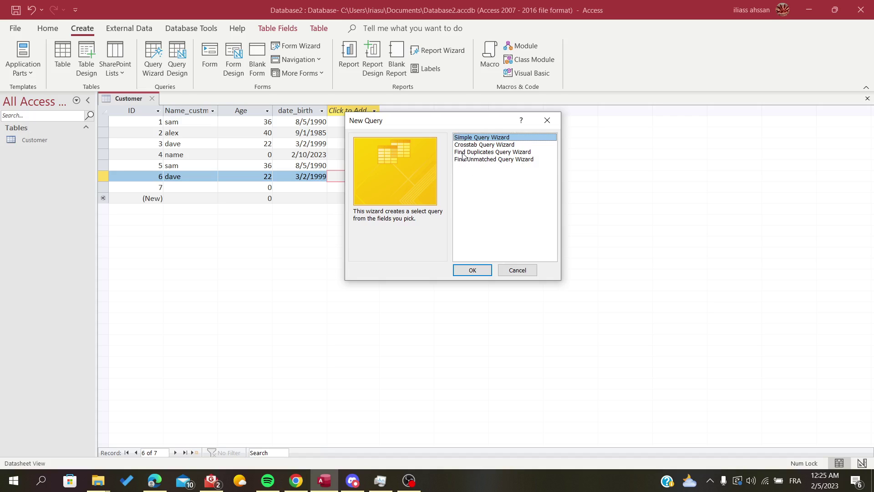
left_click(504, 153)
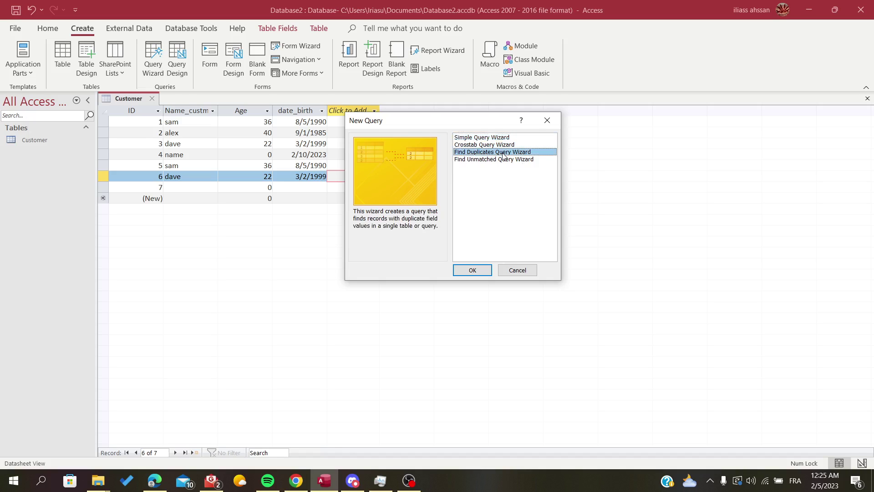
Launch the Find Duplicates wizard on the Customer table.
left_click(461, 270)
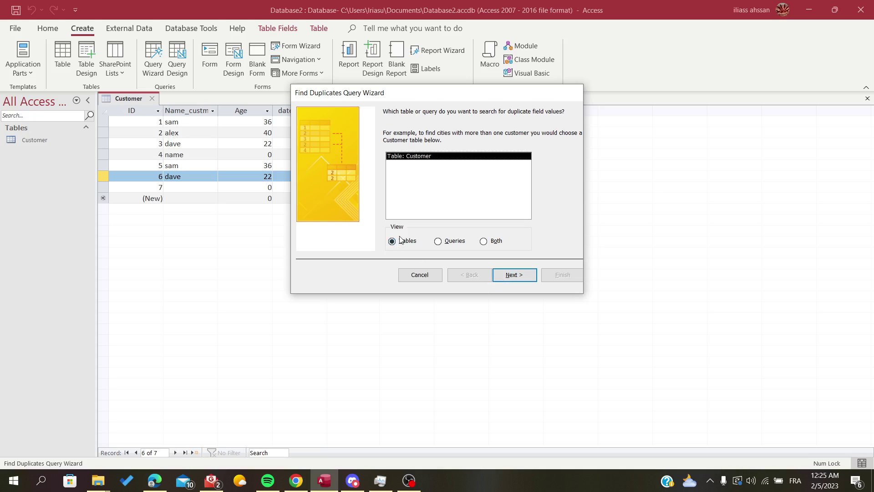
left_click(514, 280)
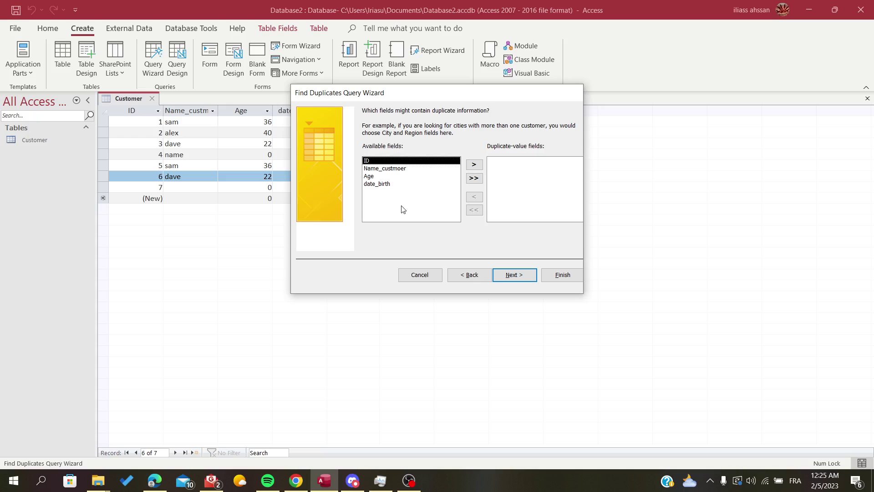
left_click_drag(365, 96, 494, 133)
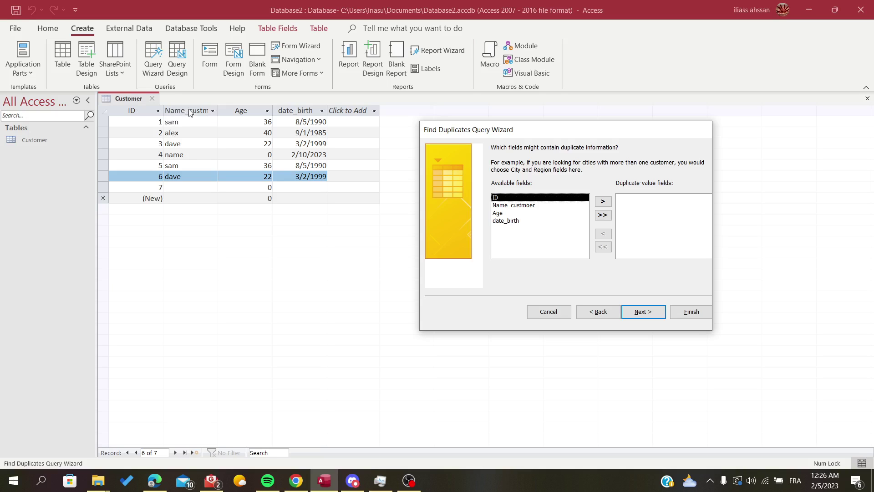
Check Name_custmoer, Age and date_birth for duplicates, leaving ID out.
left_click(546, 222)
left_click(521, 209)
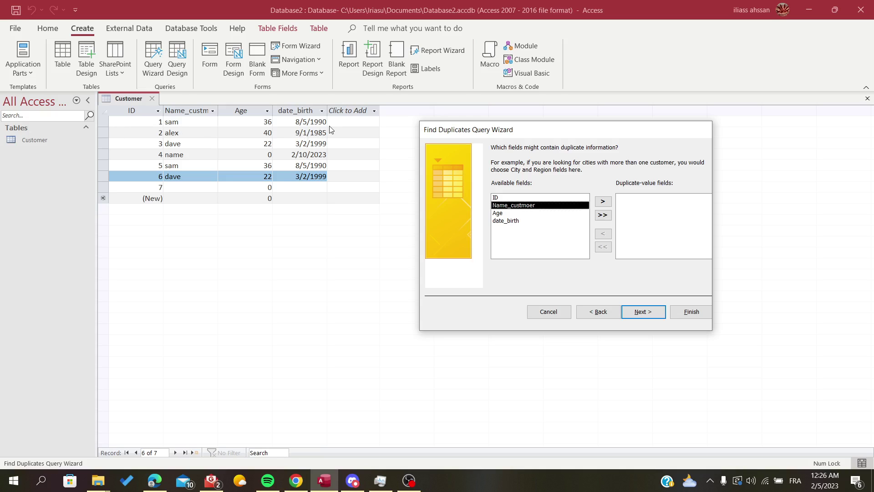
left_click(606, 216)
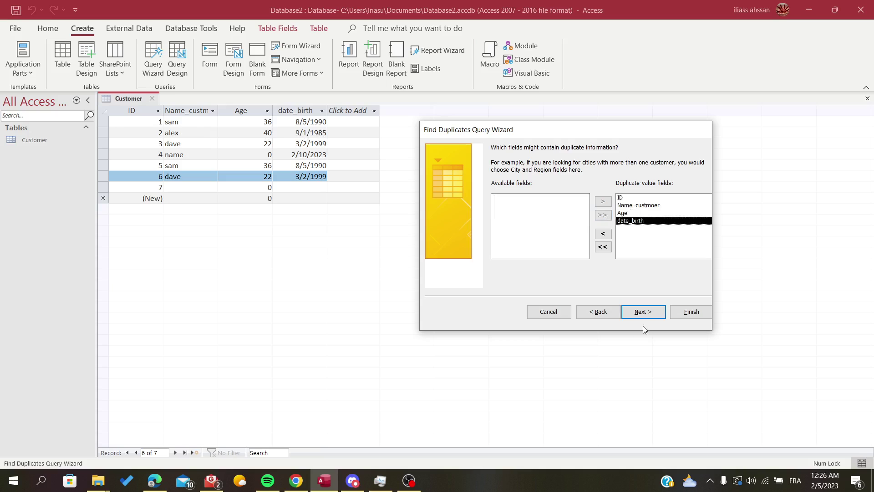
left_click(620, 199)
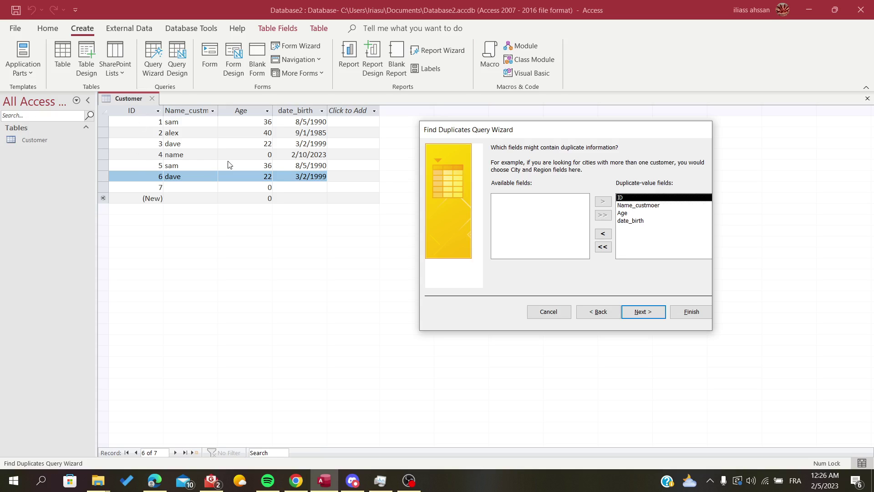
left_click(603, 234)
left_click(635, 236)
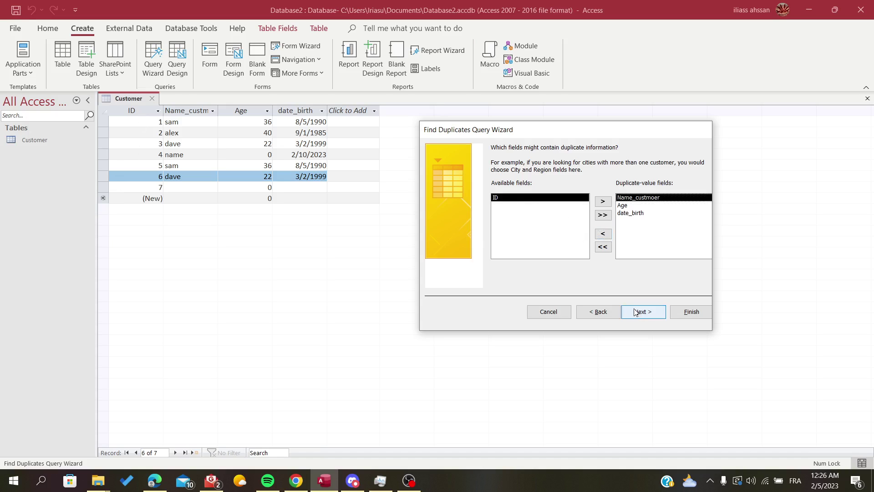
left_click(643, 312)
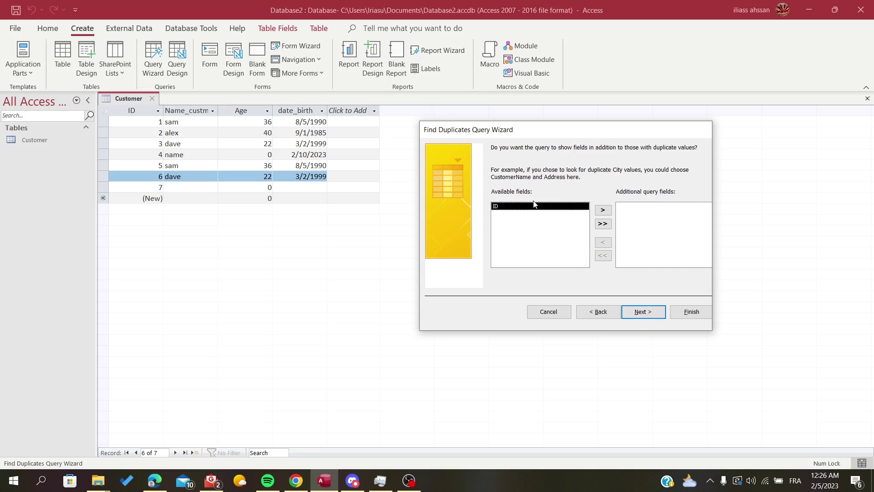
Skip extra fields and finish the wizard, listing dave and sam each counted twice.
left_click(638, 317)
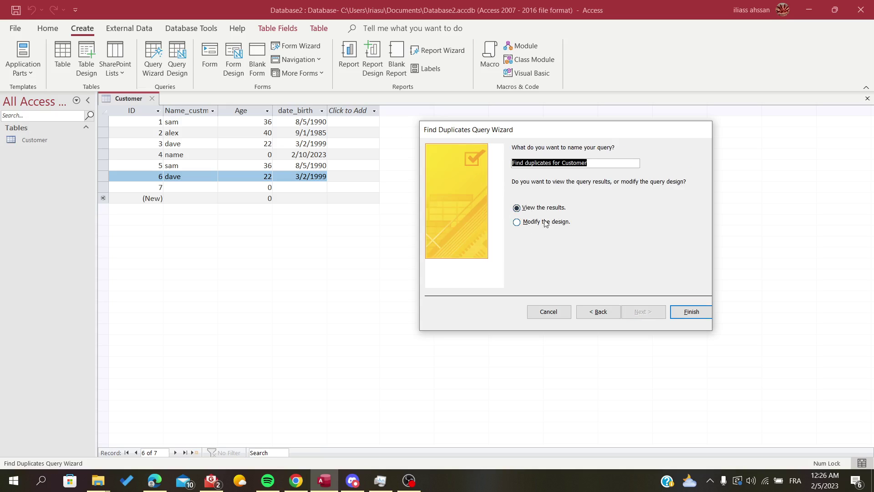
left_click(688, 315)
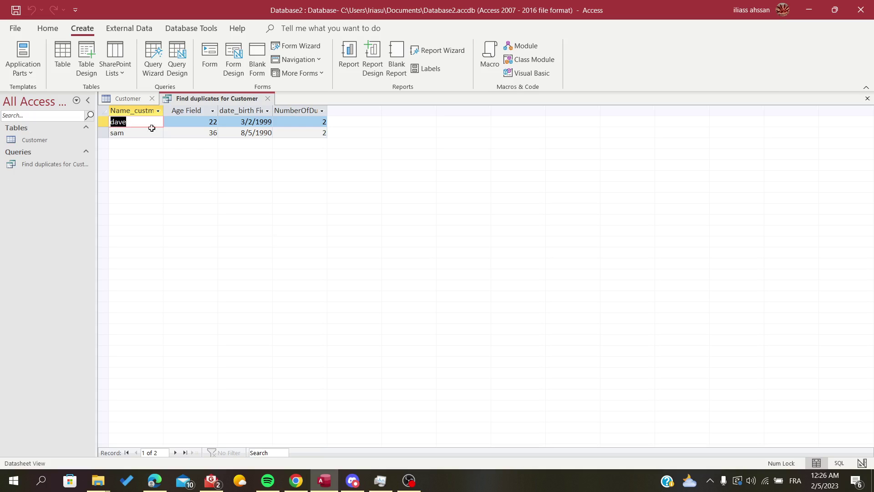
Alternate between the Customer table and the Find duplicates for Customer results.
left_click(131, 98)
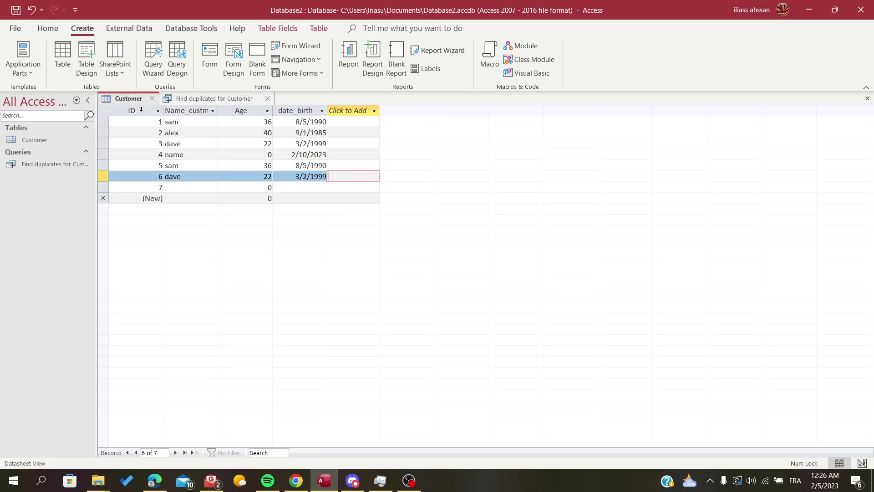
left_click(184, 100)
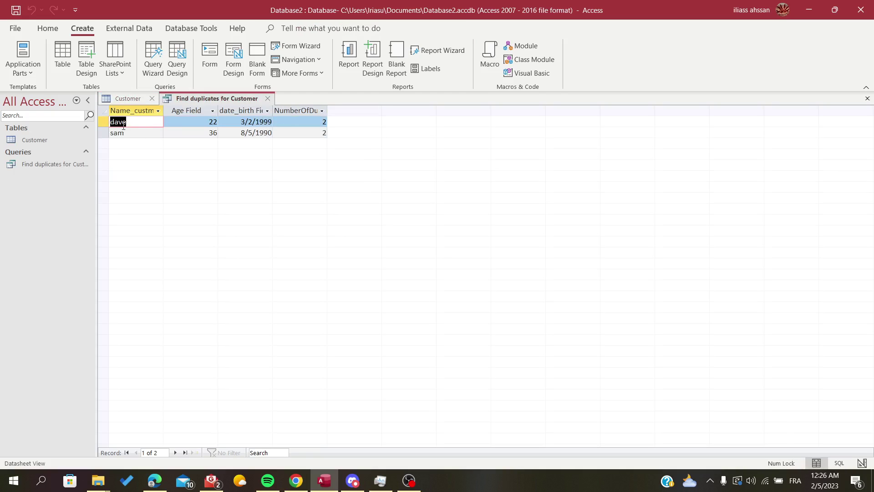
left_click(128, 99)
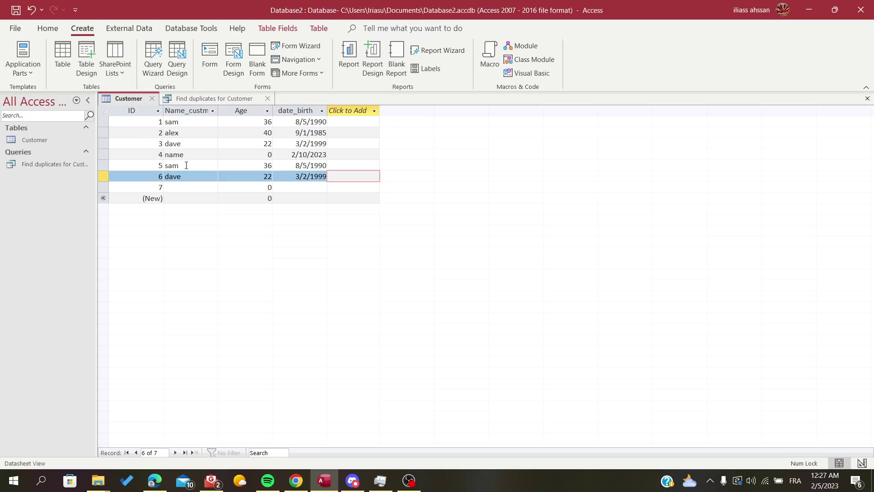
left_click(178, 98)
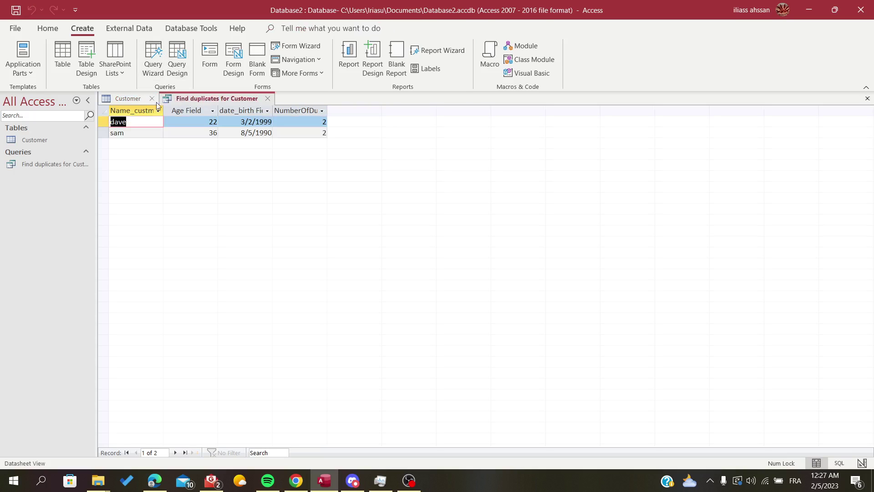
left_click(117, 100)
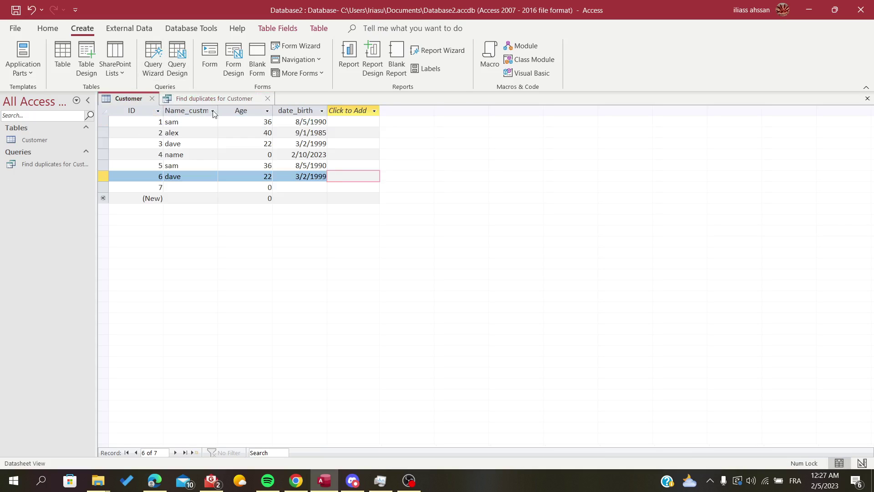
left_click(246, 110)
left_click(239, 99)
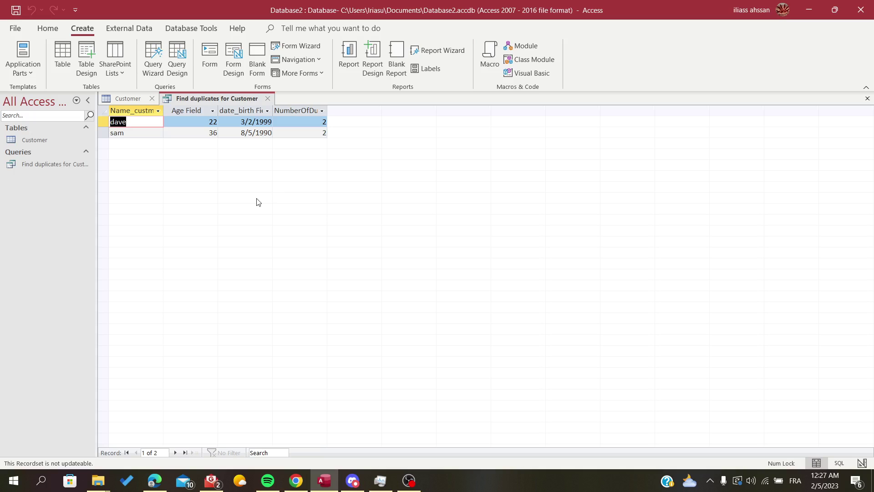
left_click(132, 99)
Check records 5 (sam) and 6 (dave) against the duplicates results, ending on Customer.
left_click(166, 198)
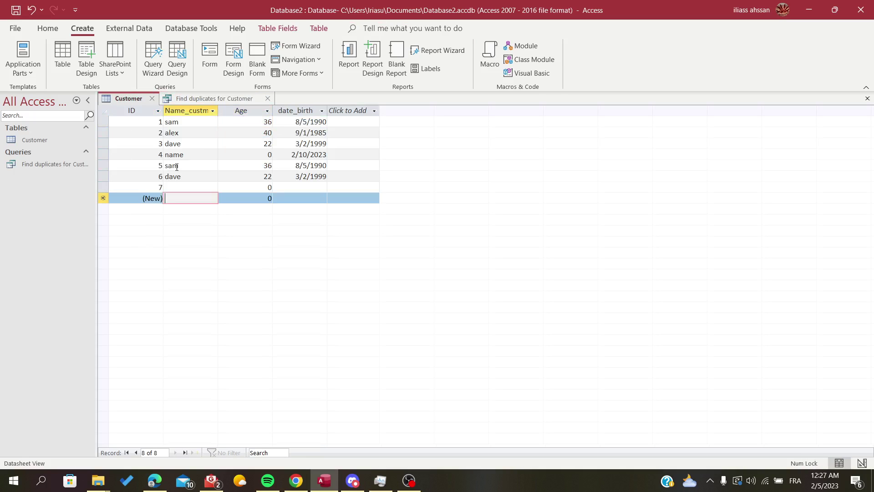
left_click(176, 167)
left_click(105, 176)
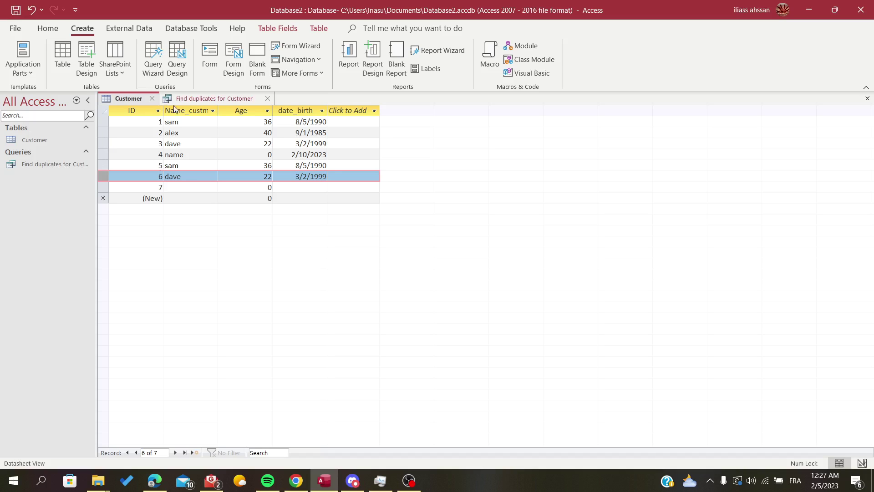
left_click(191, 101)
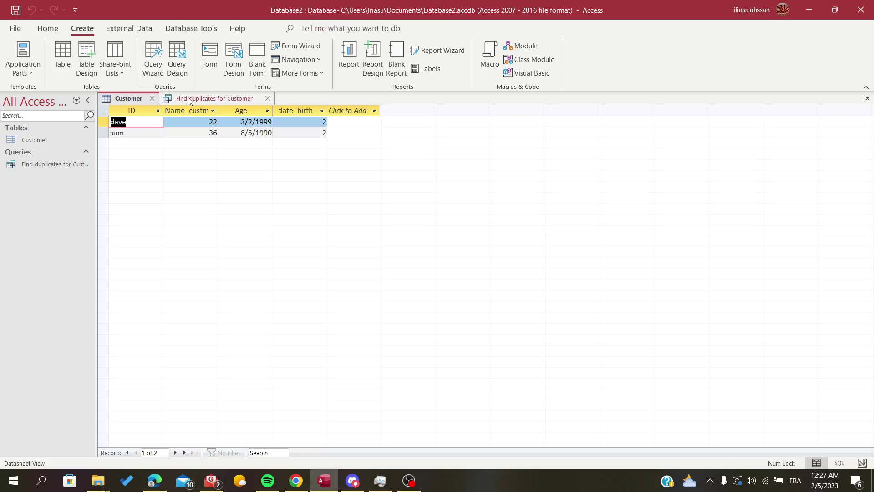
left_click(129, 99)
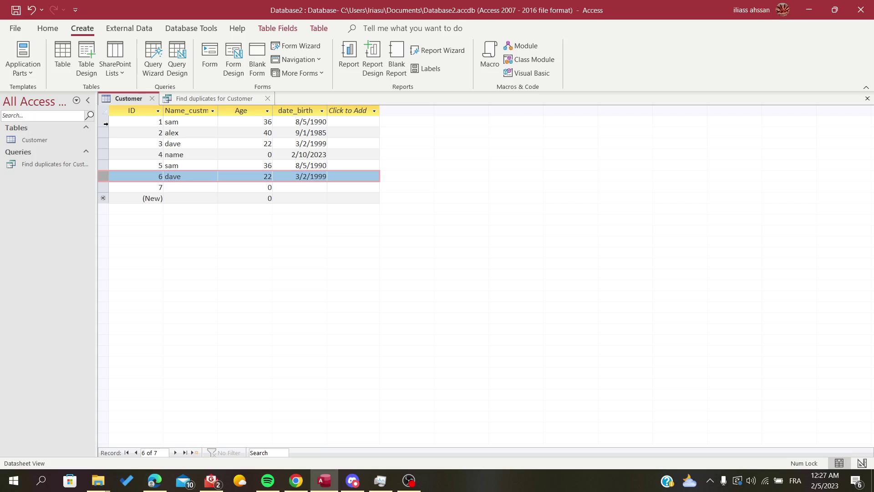
left_click(100, 122)
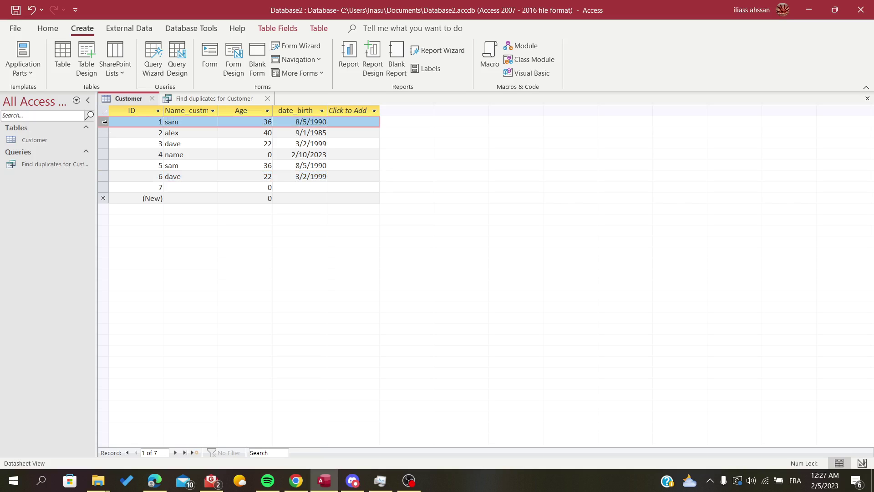
key("Delete")
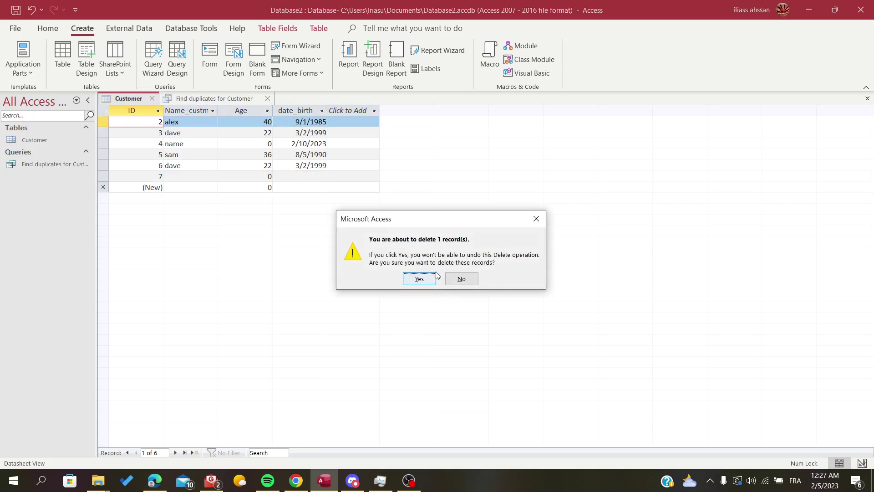
left_click(460, 278)
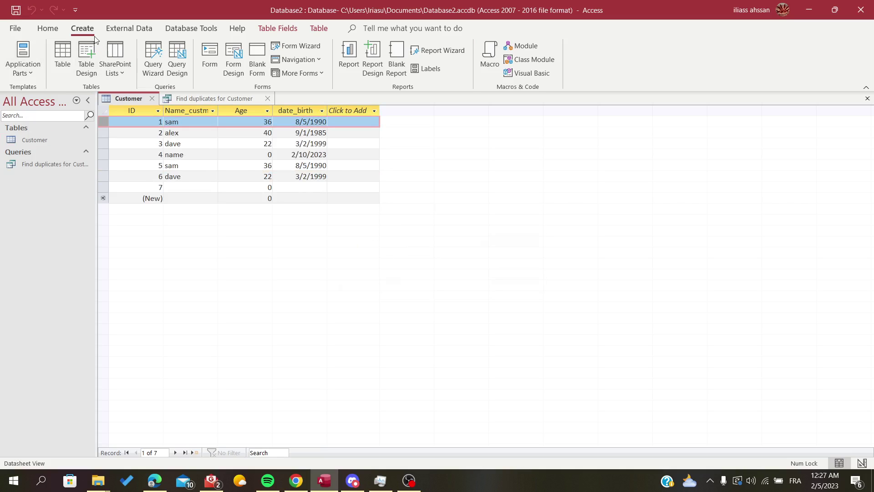
left_click(47, 28)
Create a new blank Query Design and set its type to Delete.
left_click(82, 28)
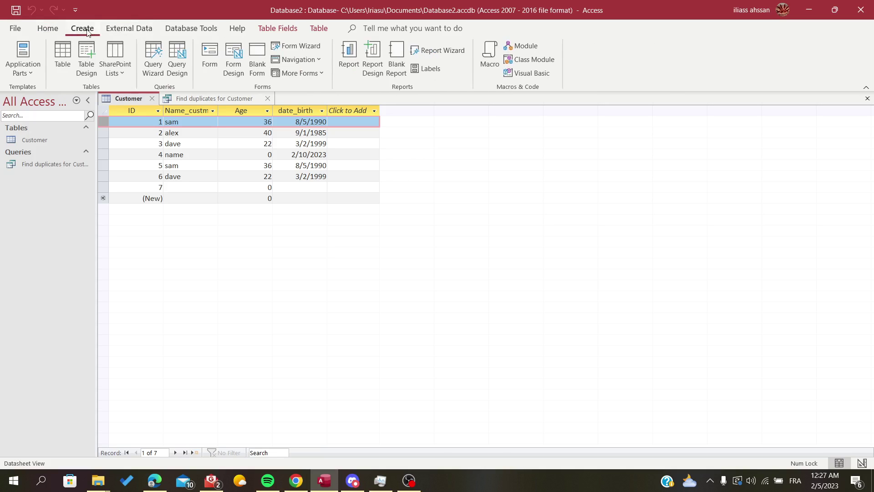
left_click(177, 62)
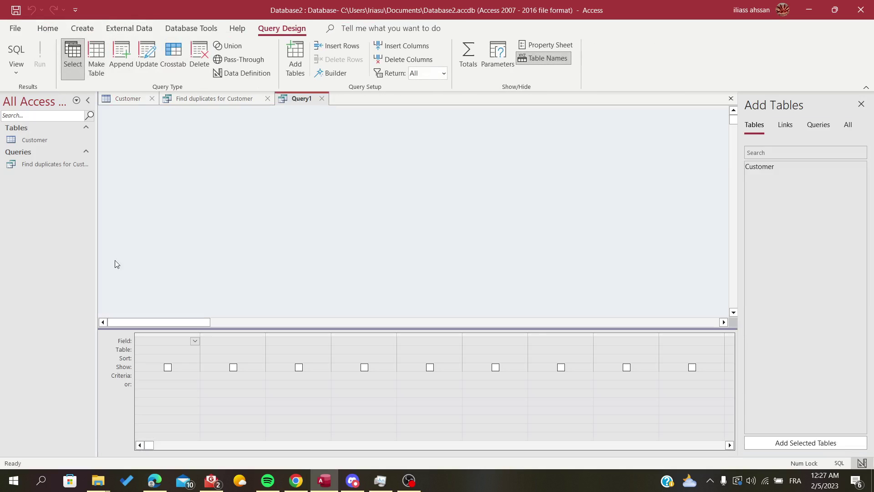
left_click(199, 57)
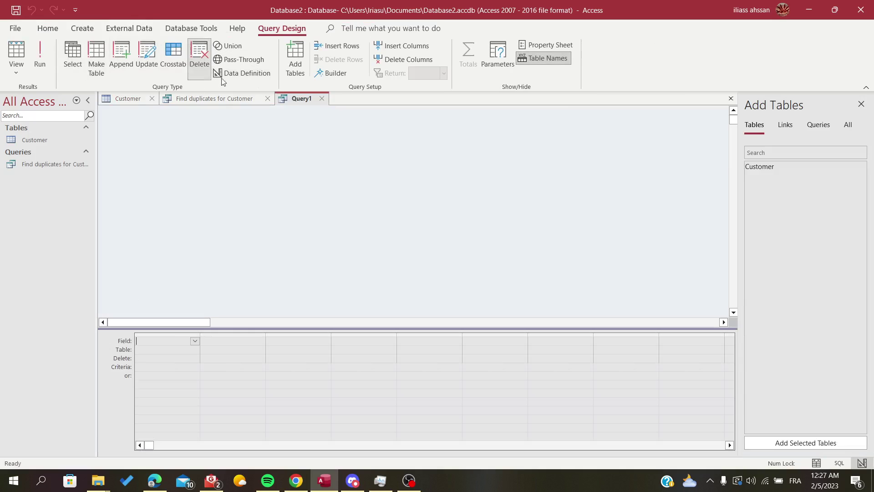
left_click(149, 368)
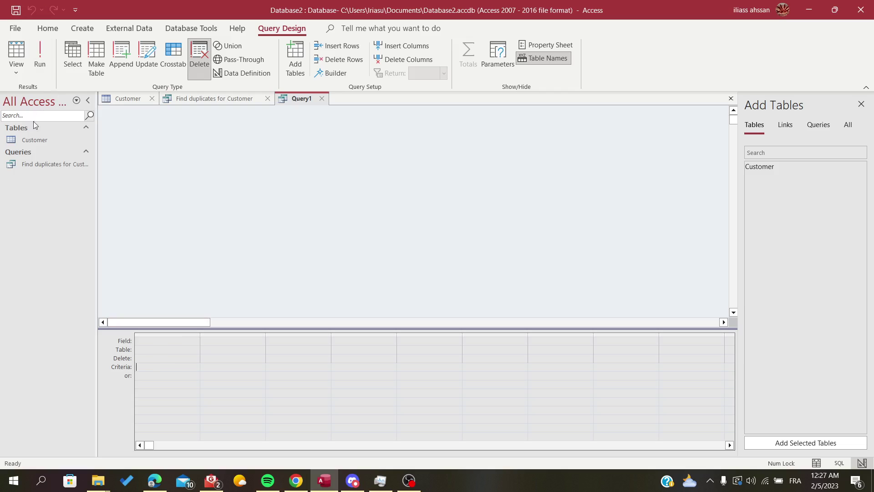
Open the Customer table from the navigation pane to show its seven records.
left_click(29, 139)
double_click(29, 140)
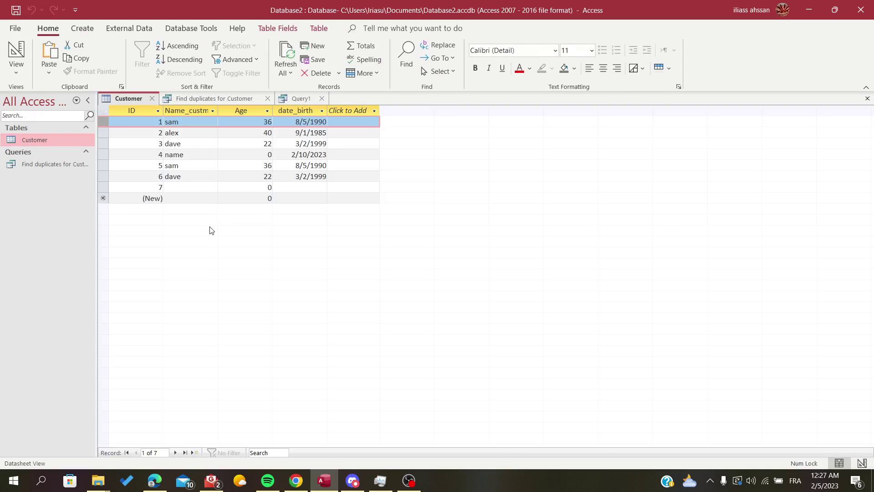